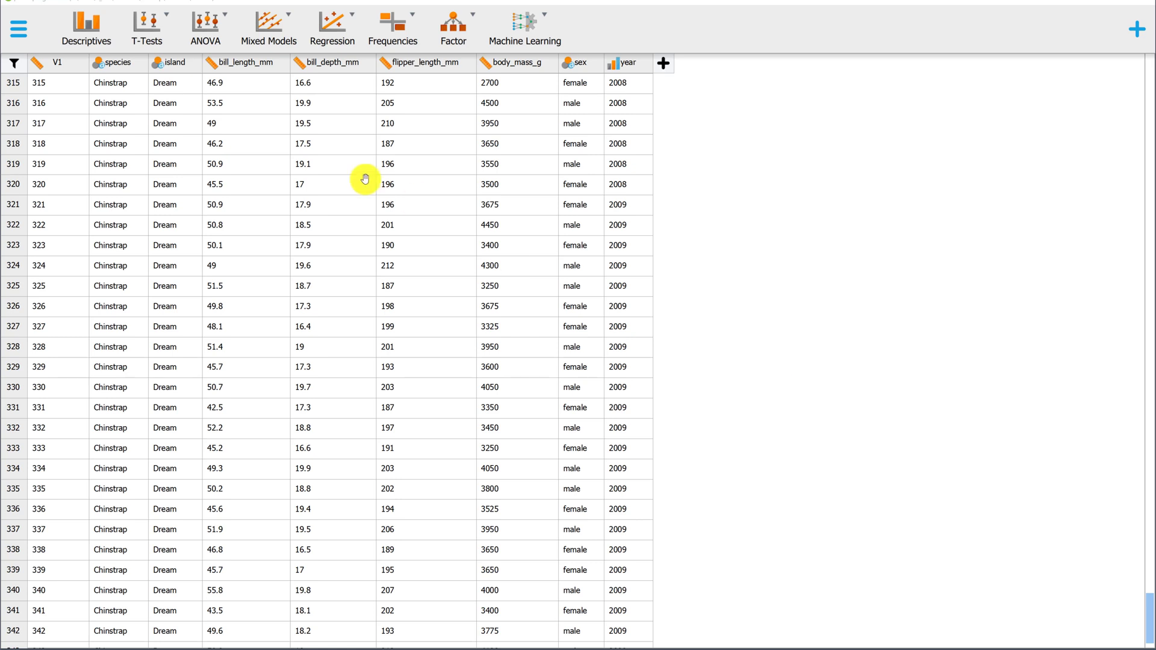
Create a Descriptives analysis of bill_length_mm and flipper_length_mm and expand its Plots options
left_click(94, 29)
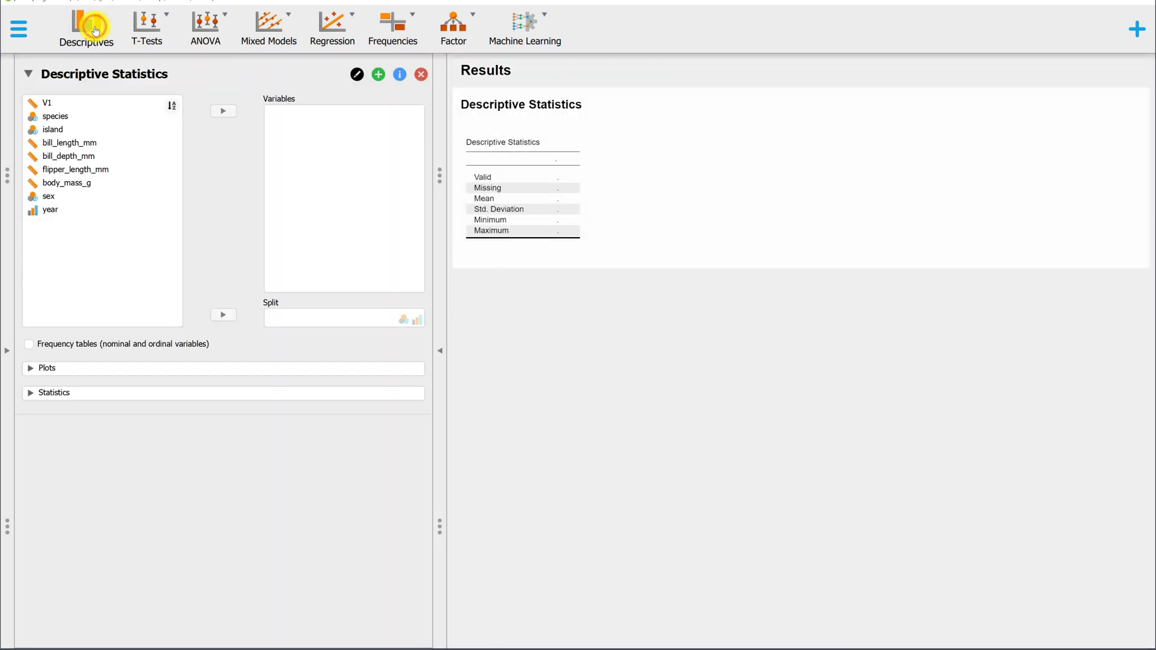
double_click(96, 143)
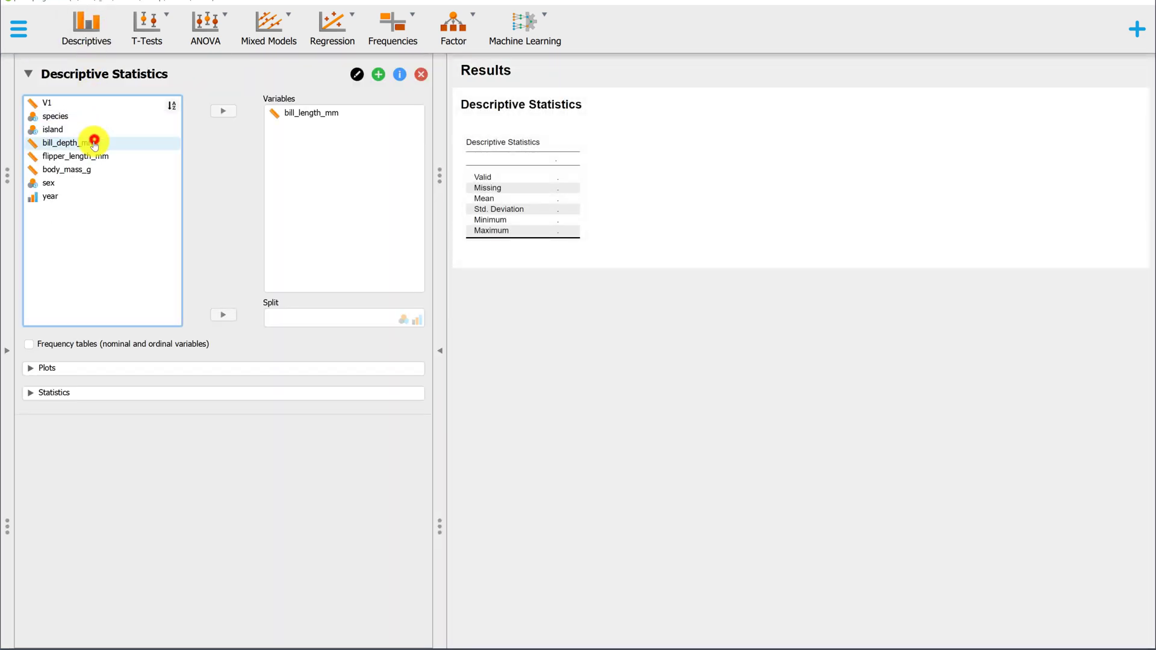
double_click(95, 156)
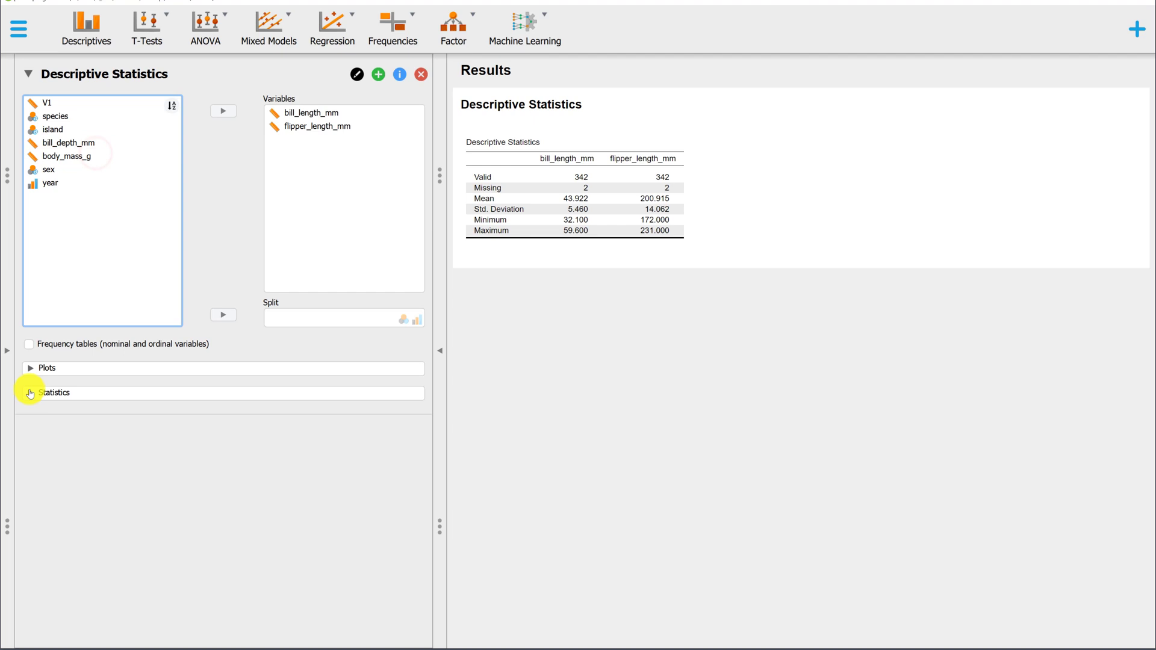
left_click(30, 368)
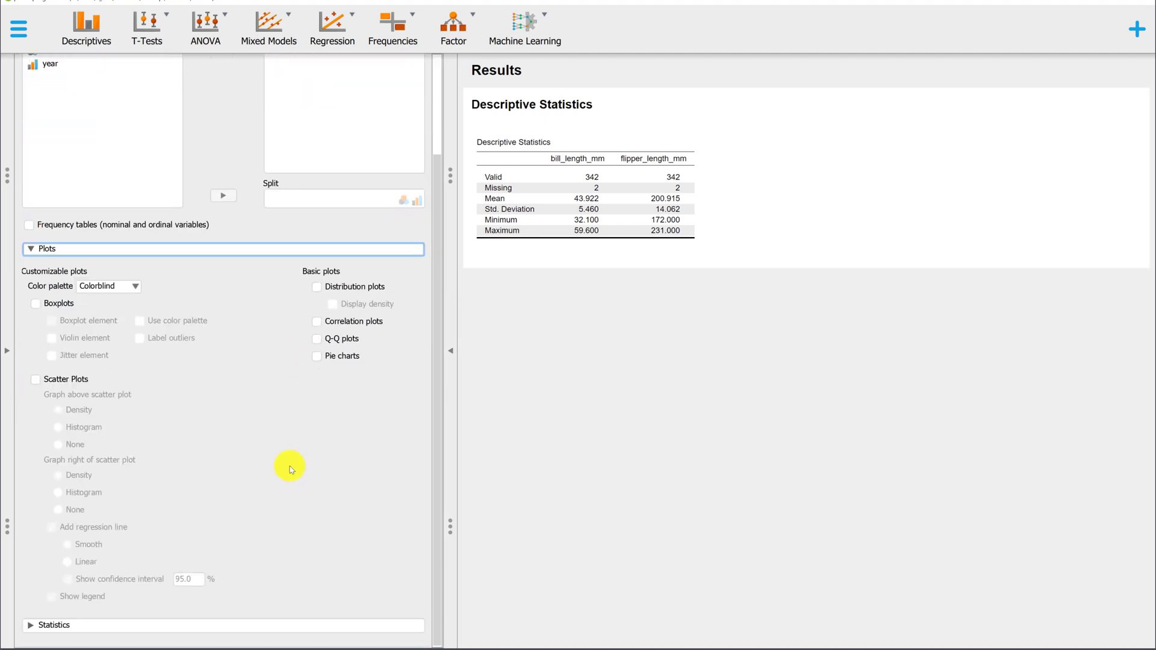
Enable the bill-length vs flipper-length scatter plot and set its top graph to None
left_click(40, 379)
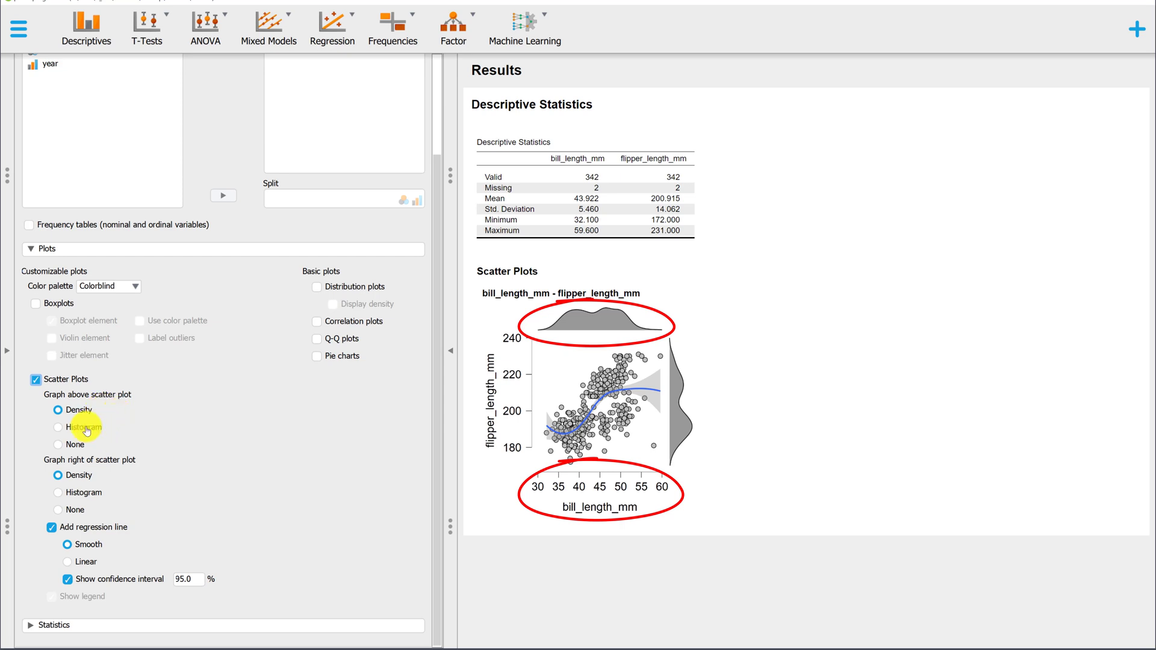
left_click(86, 430)
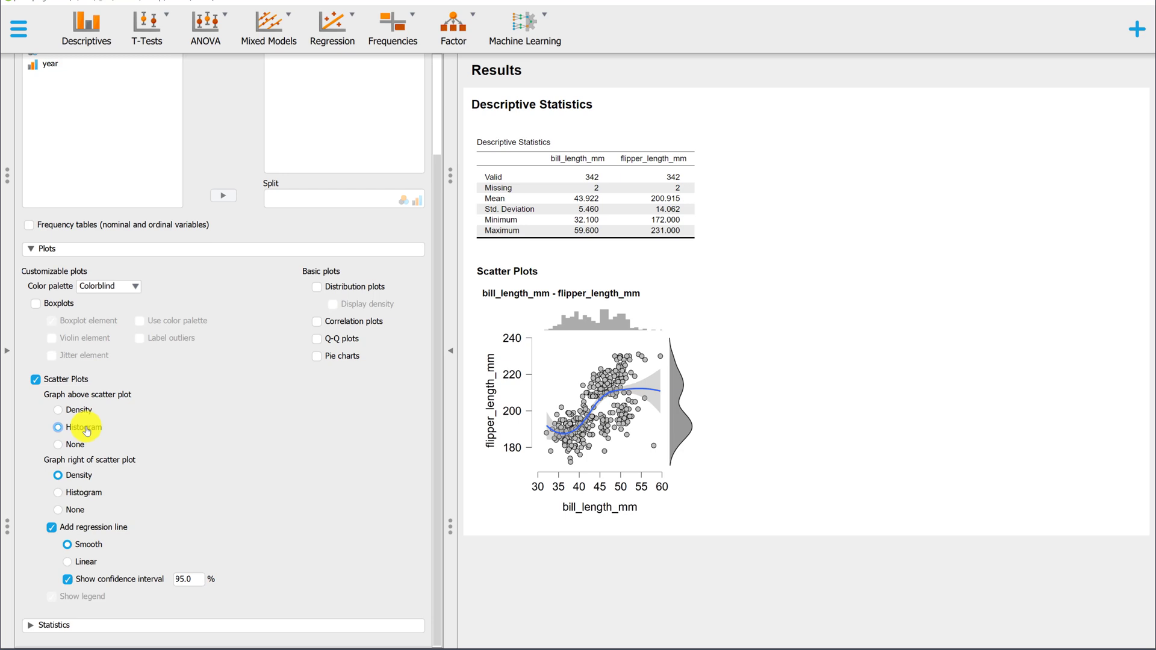
left_click(71, 446)
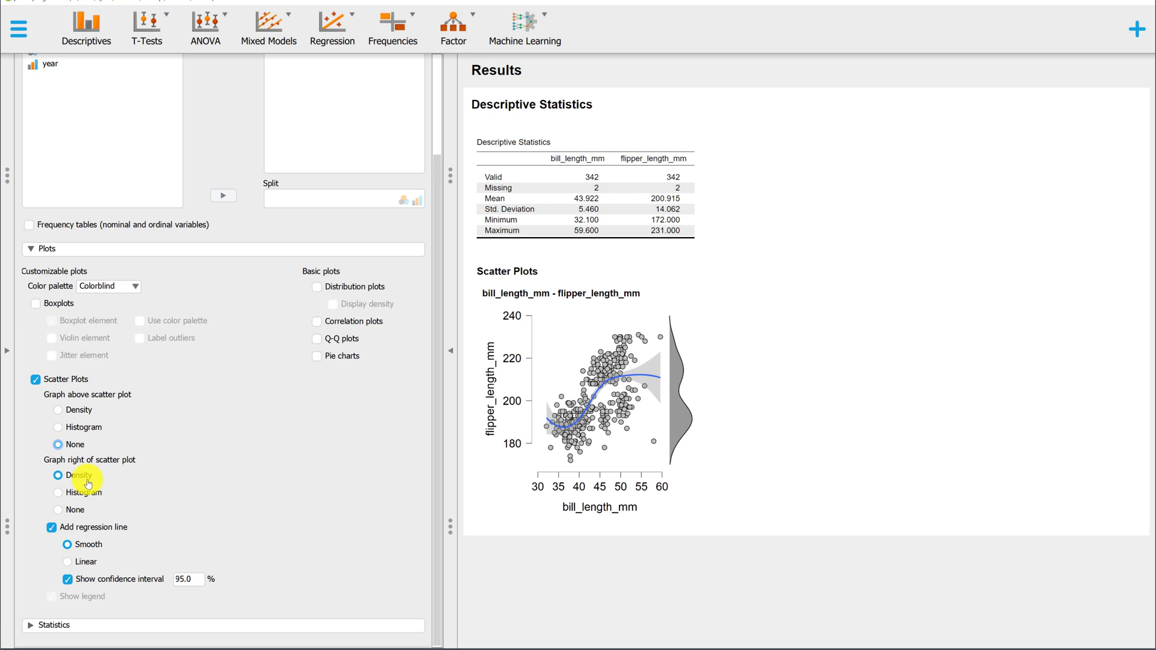
Set the graph right of the scatter plot to None after trying Histogram
left_click(86, 493)
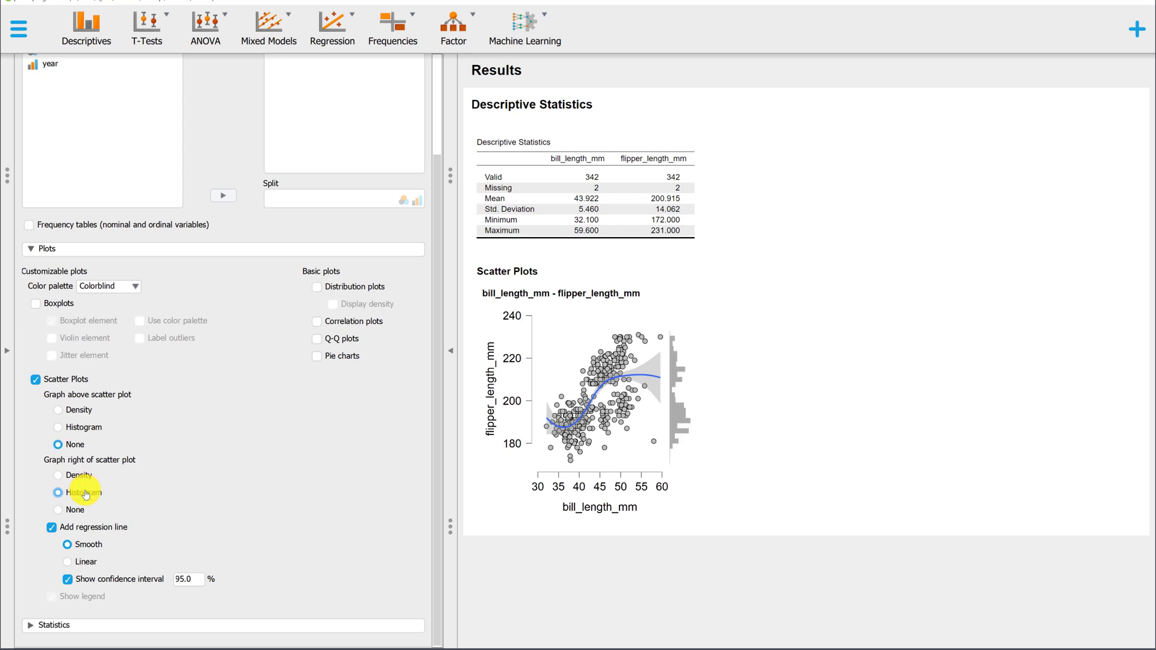
left_click(73, 511)
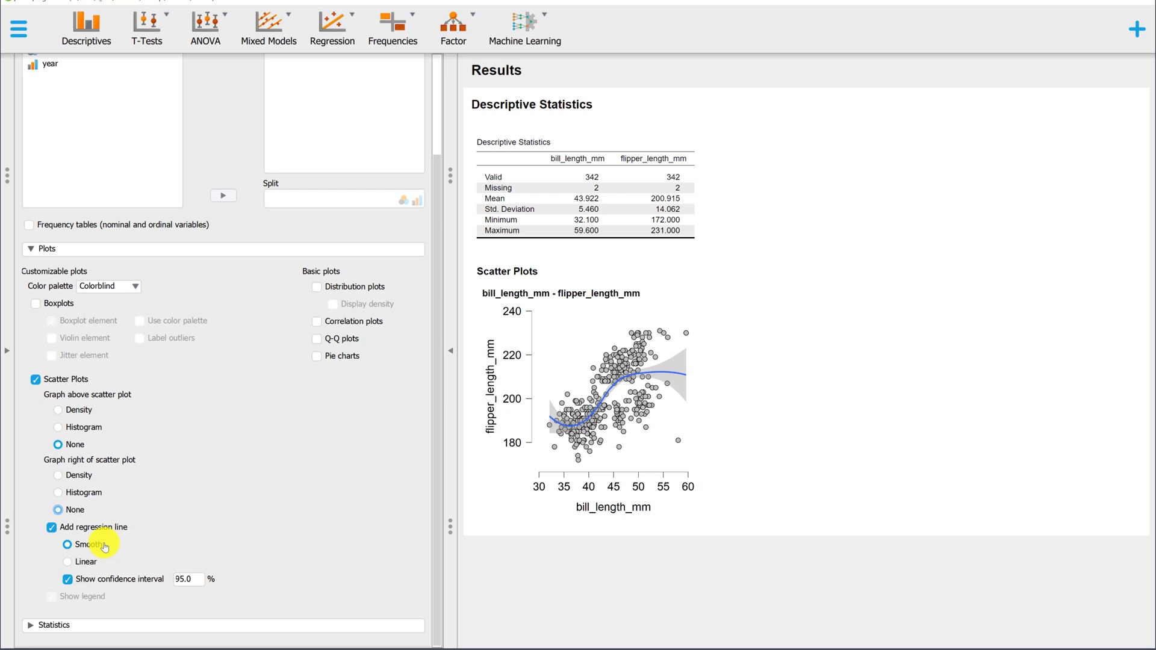
Switch the regression line to Linear and turn off Show confidence interval
left_click(84, 562)
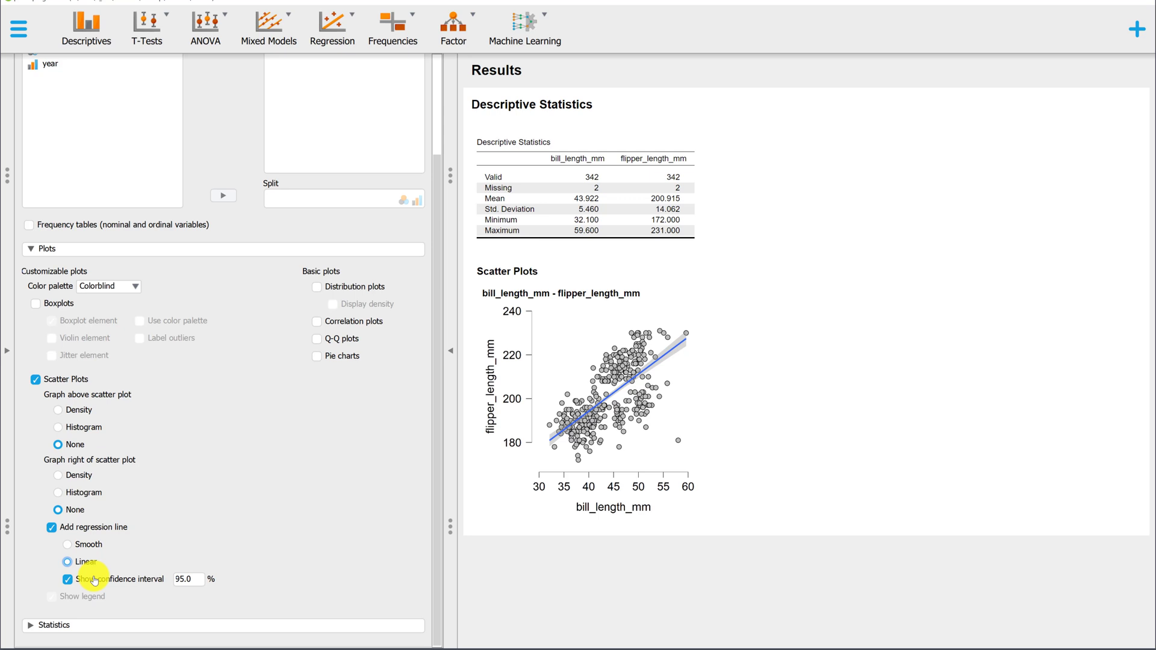
left_click(94, 579)
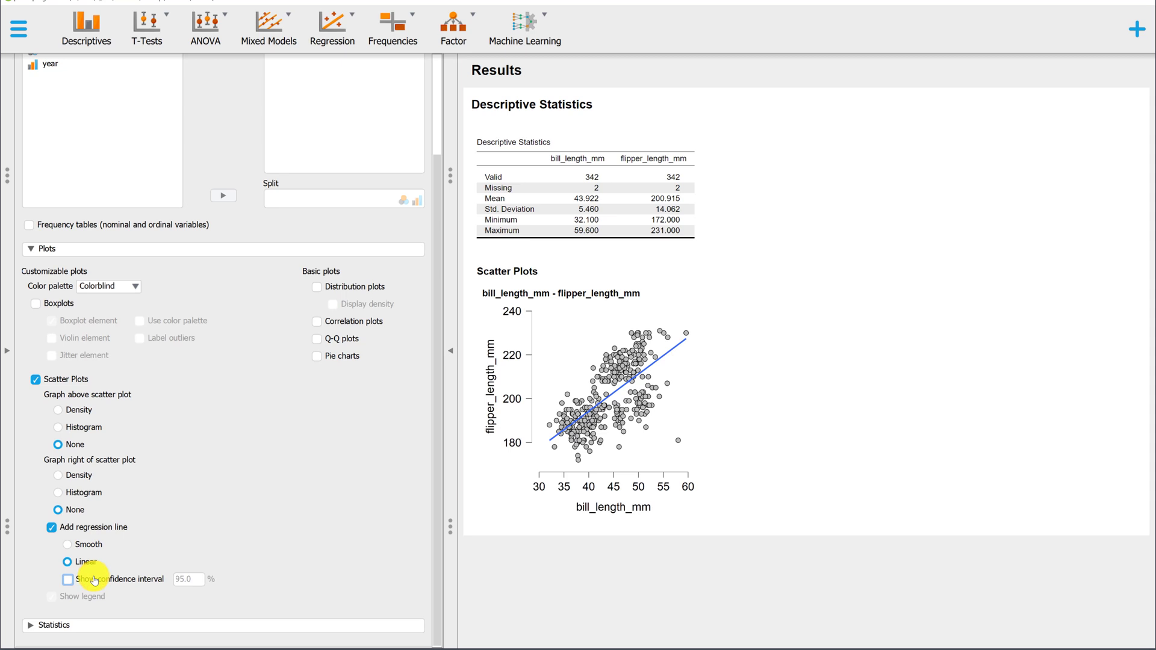
Replace the scatter plot with a Correlation plots matrix under Basic plots
left_click(35, 380)
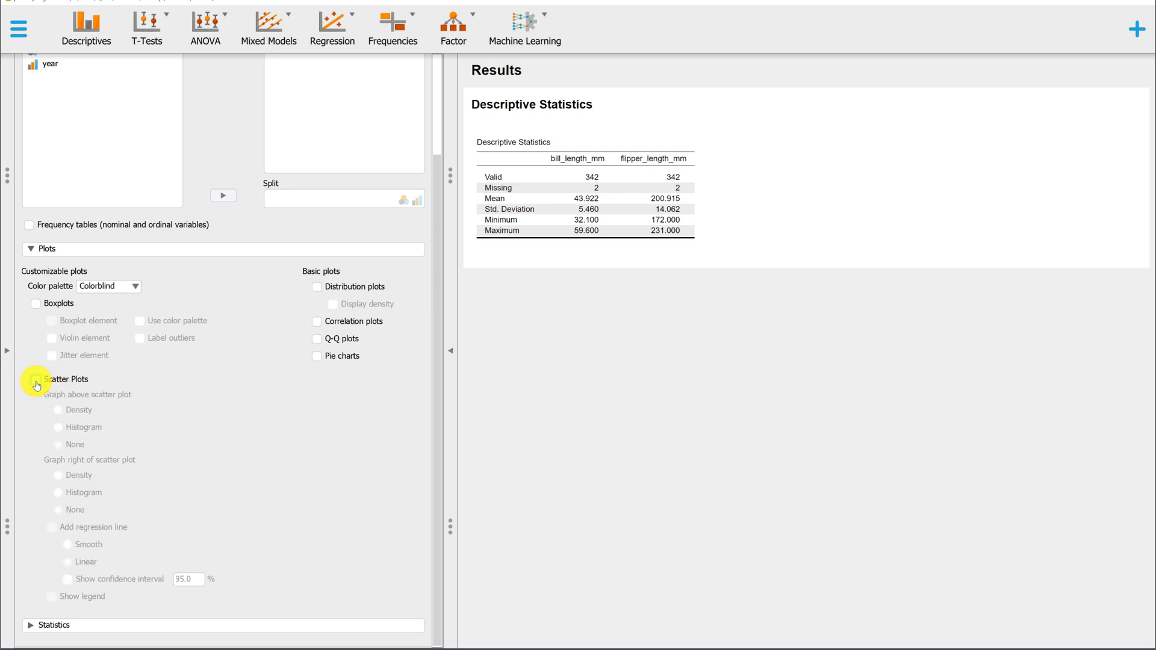
left_click(317, 322)
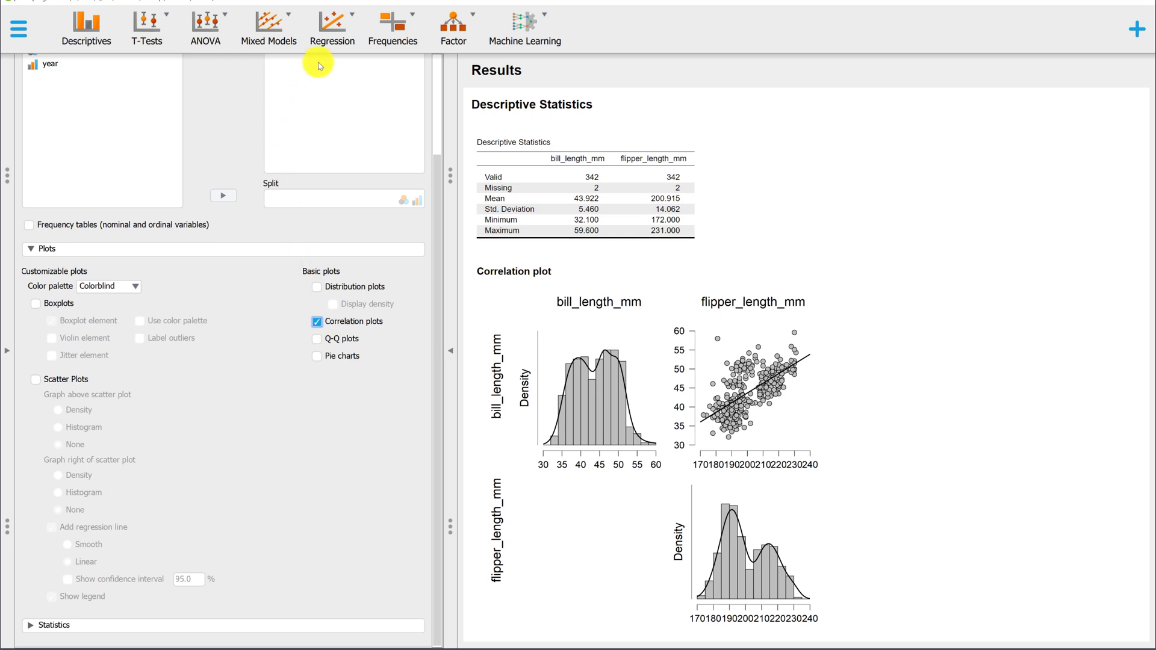
left_click(324, 36)
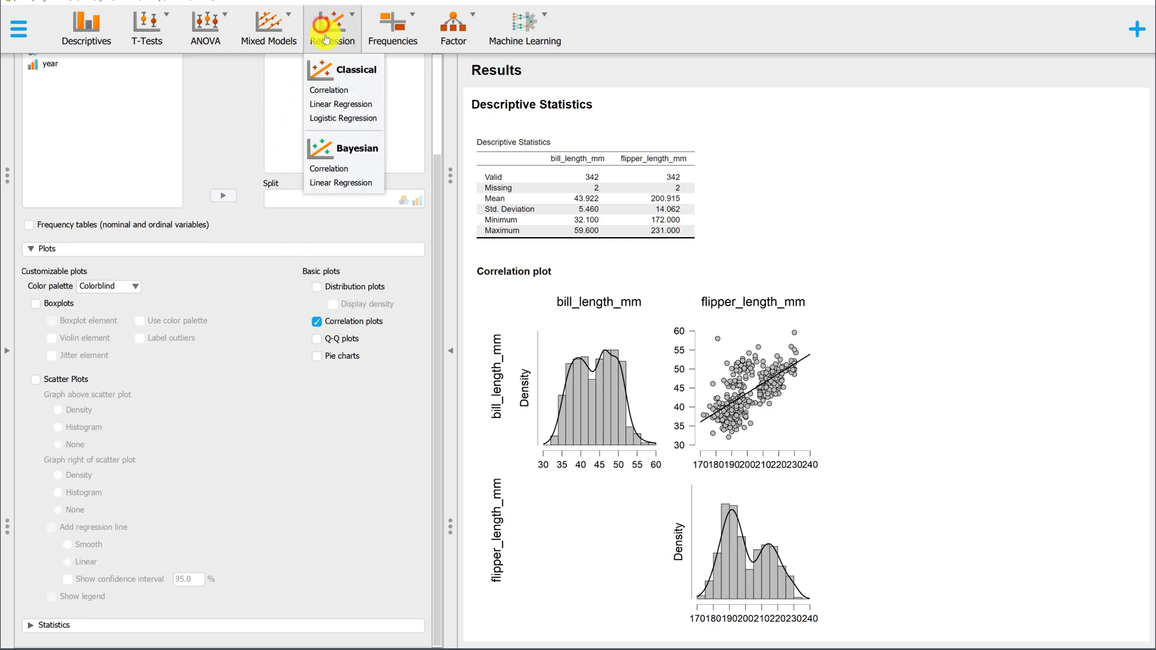
Run a Classical Correlation of bill_length_mm and flipper_length_mm, removing the Descriptives analysis
left_click(330, 90)
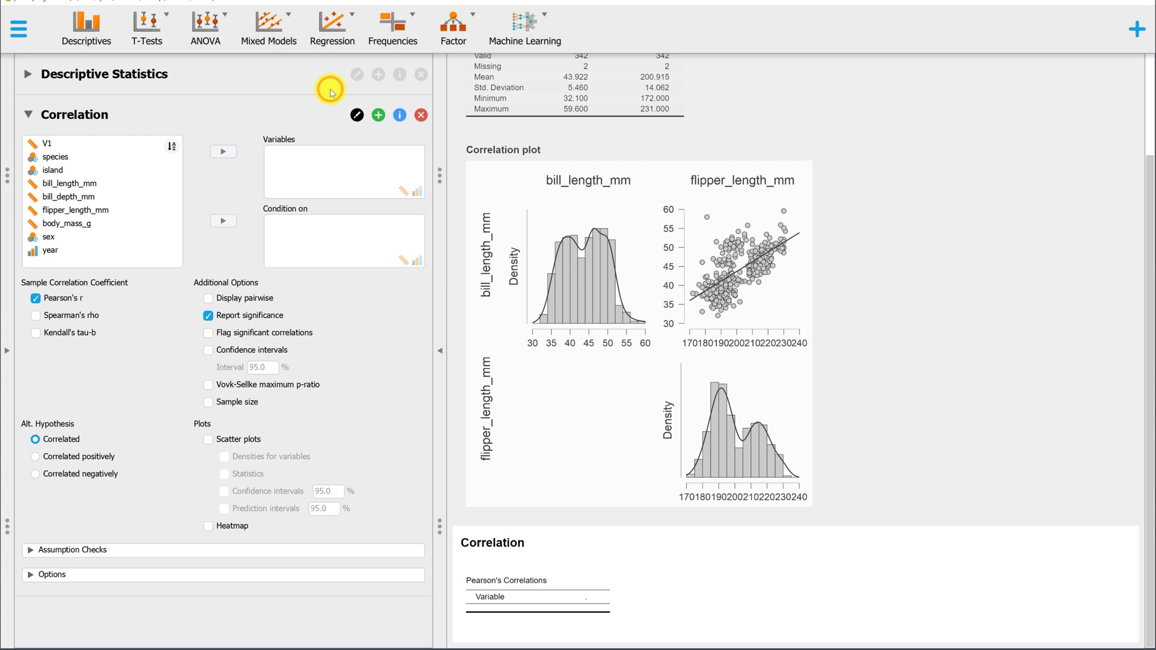
left_click(421, 74)
left_click(421, 73)
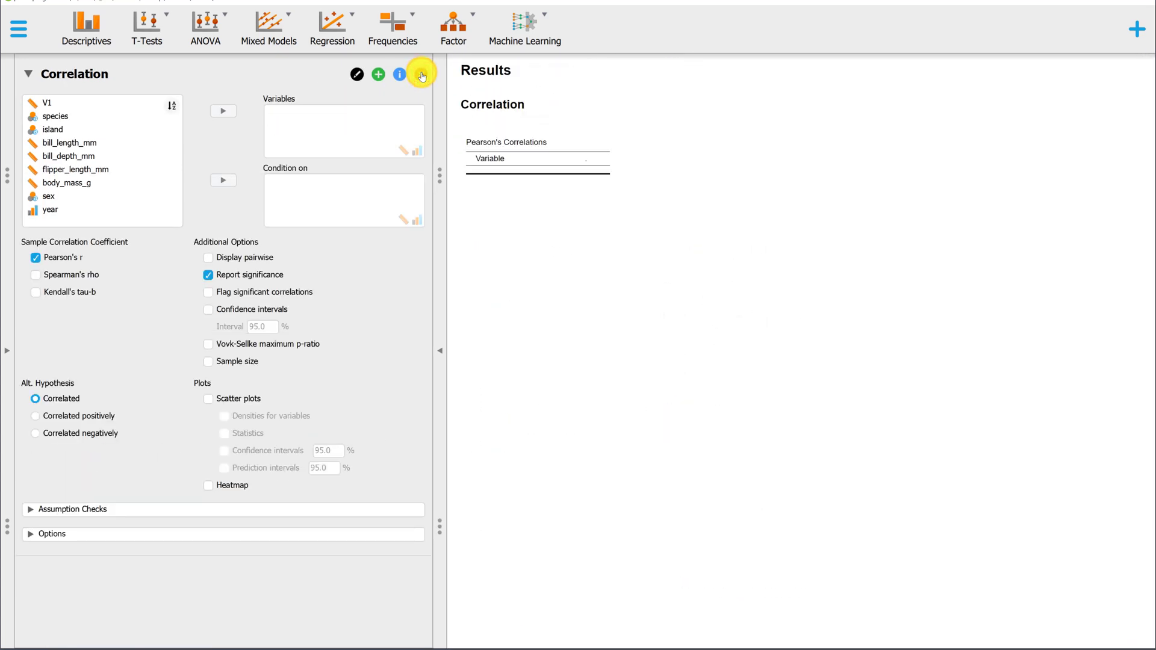
double_click(108, 142)
double_click(99, 157)
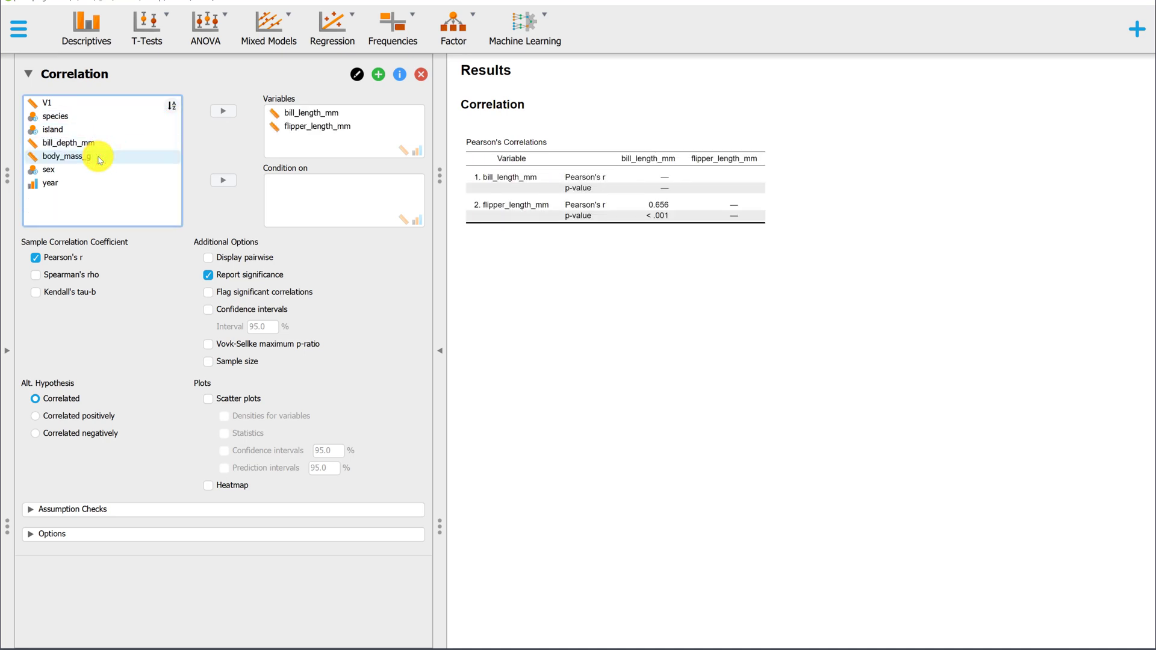
Turn on correlation Scatter plots with Densities for variables and Statistics
left_click(207, 400)
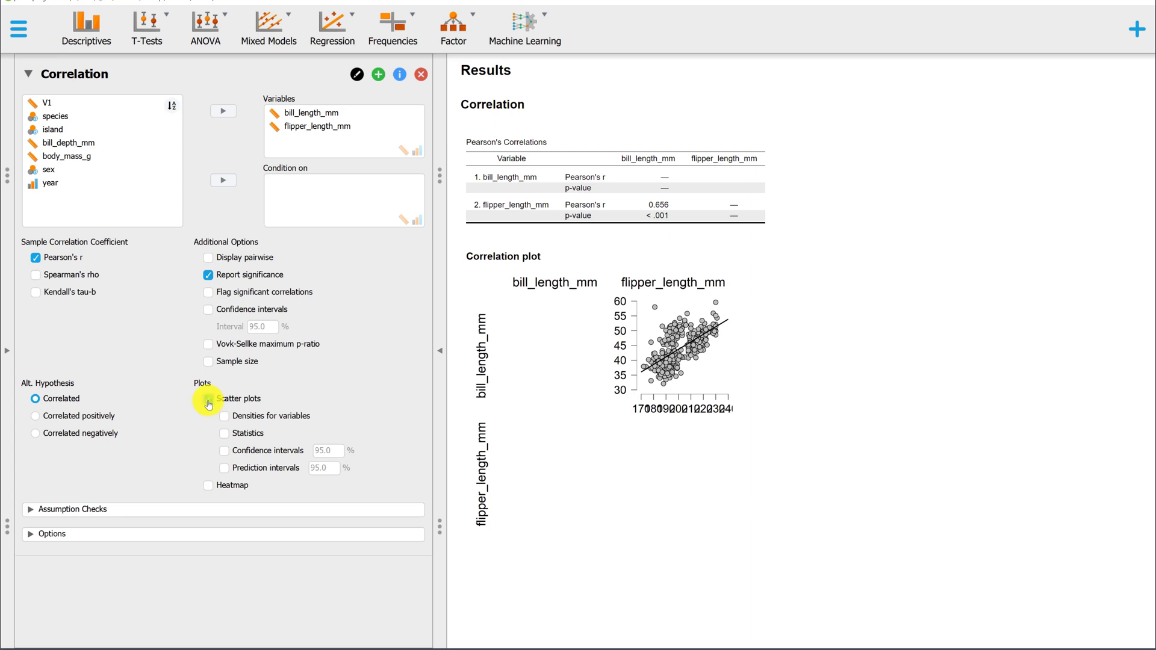
left_click(227, 418)
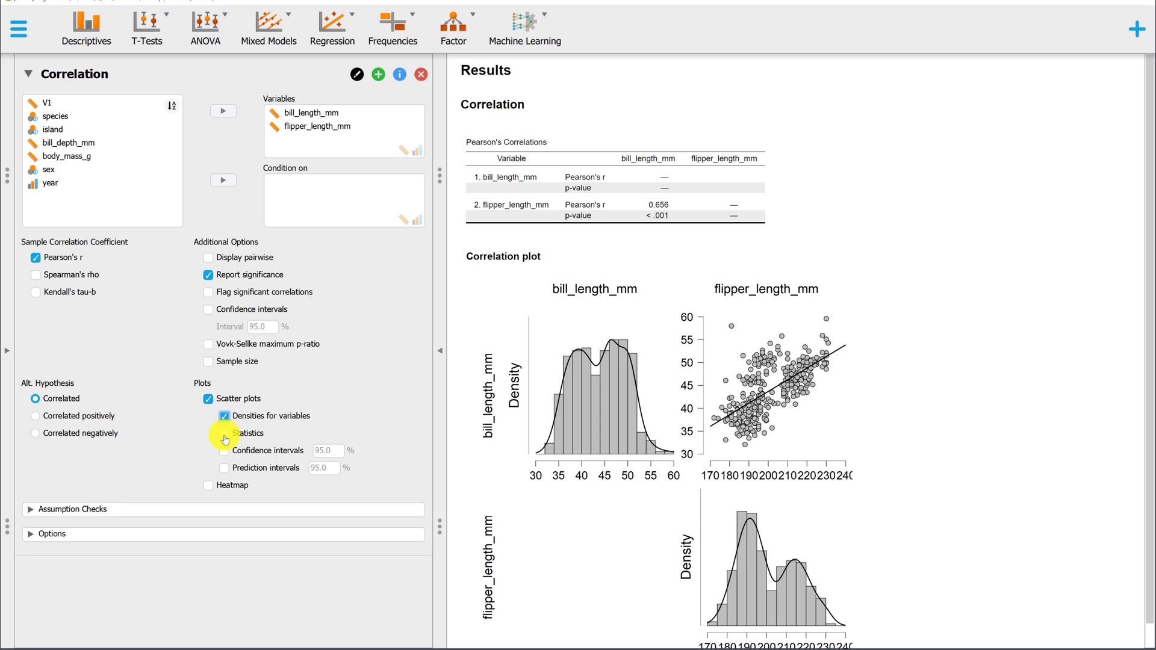
left_click(225, 434)
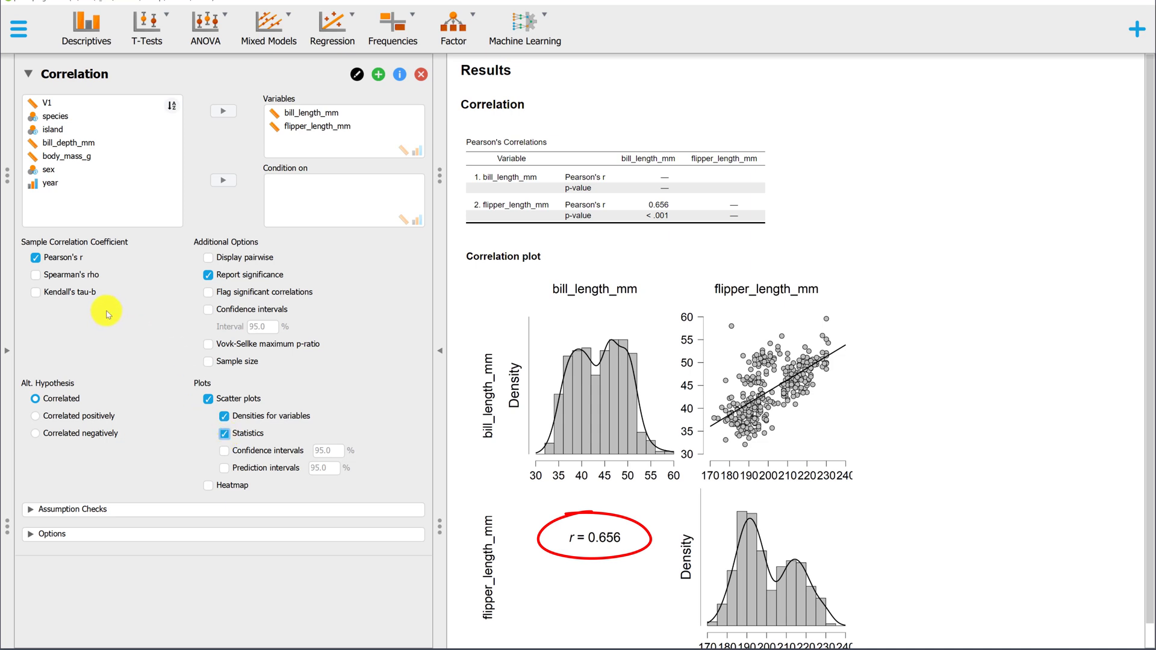
left_click(72, 276)
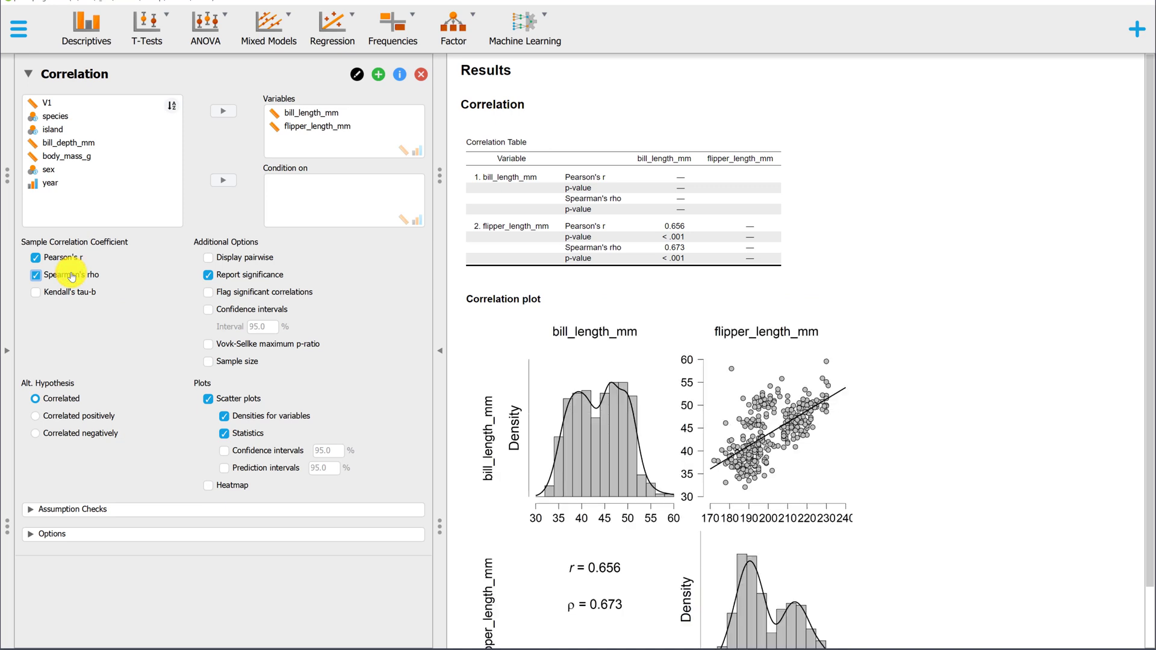
left_click(71, 276)
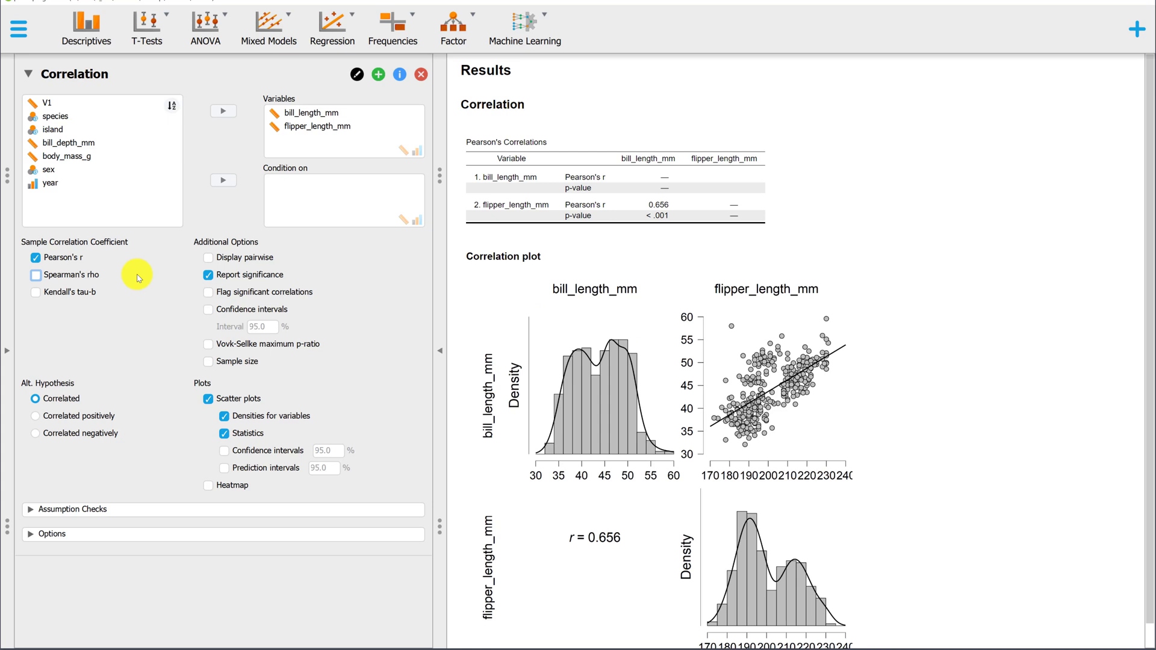
left_click(224, 450)
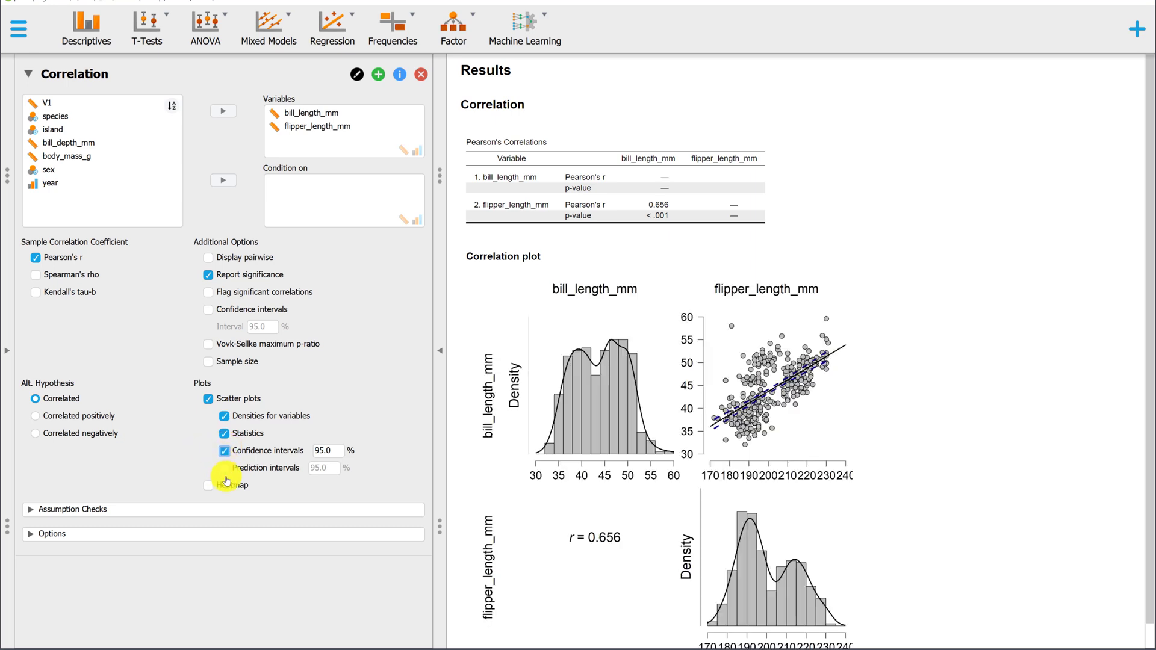
left_click(225, 451)
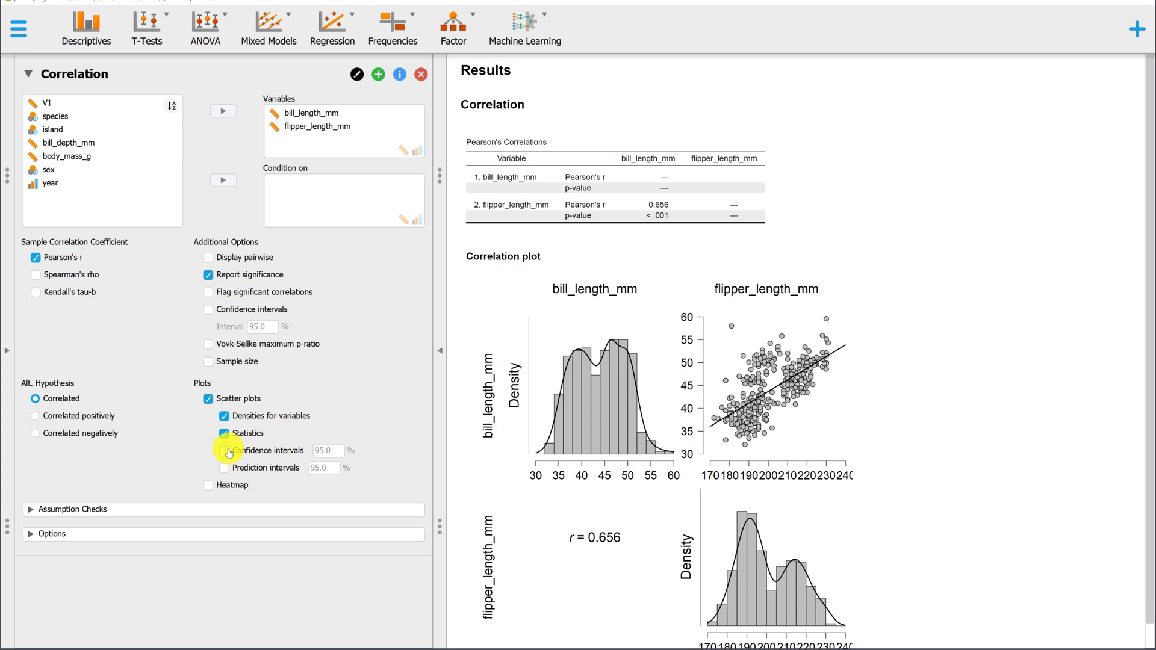
Add bill_depth_mm and body_mass_g to the correlation and scroll to the plot matrix
left_click(99, 143)
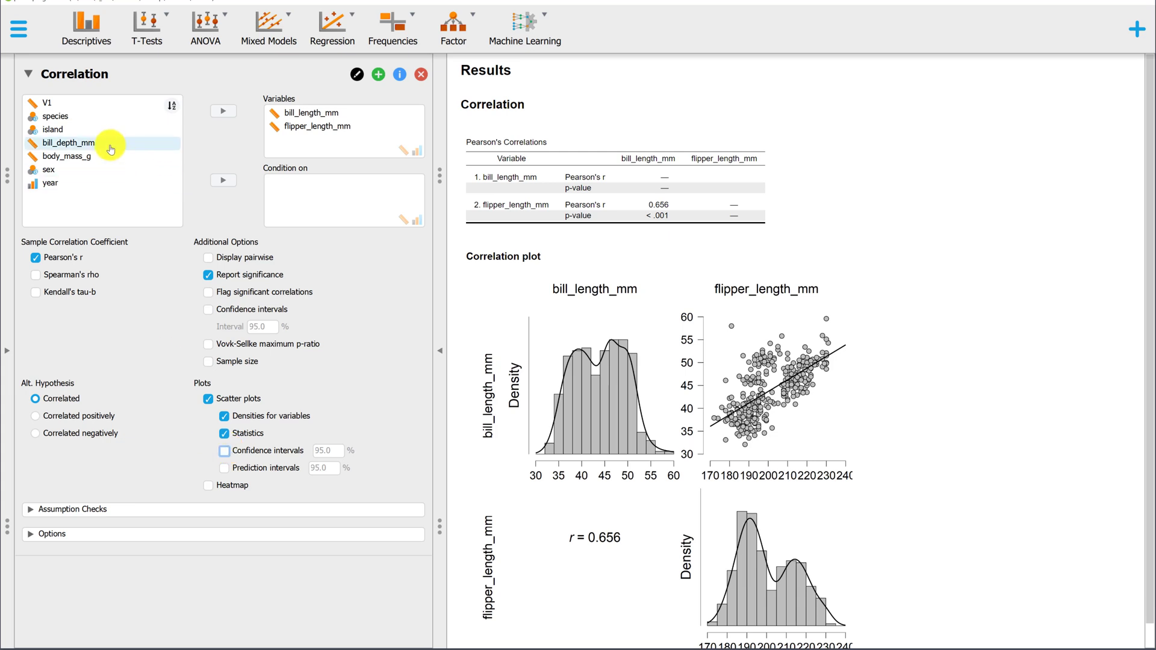
double_click(99, 145)
double_click(99, 145)
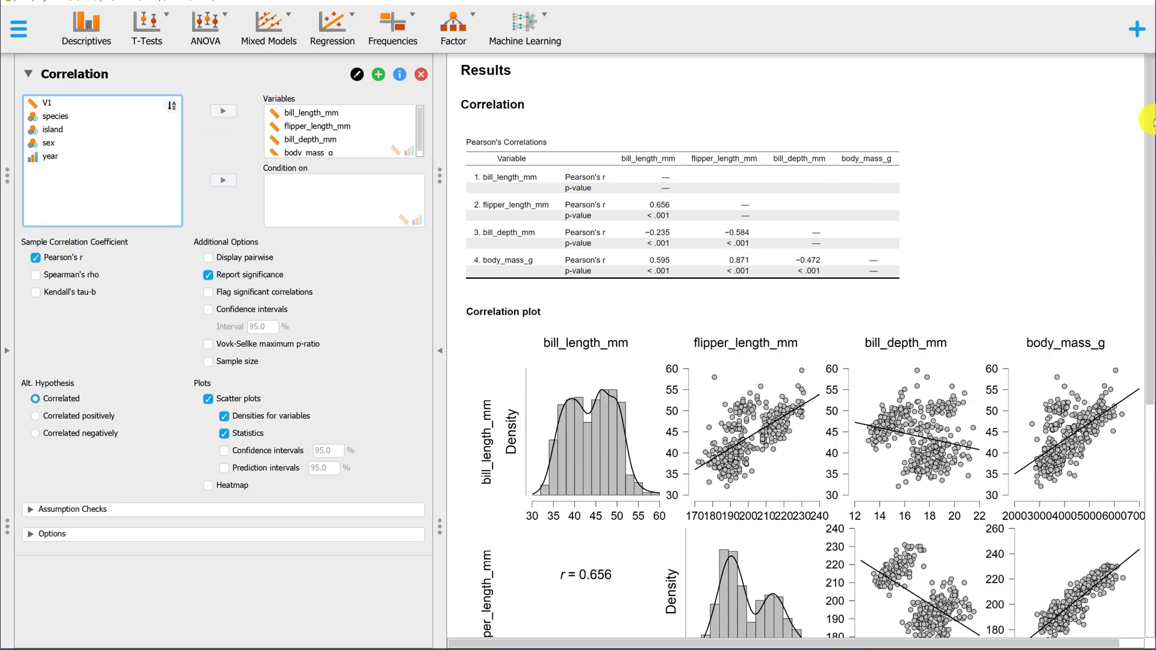
left_click_drag(1150, 114, 1151, 215)
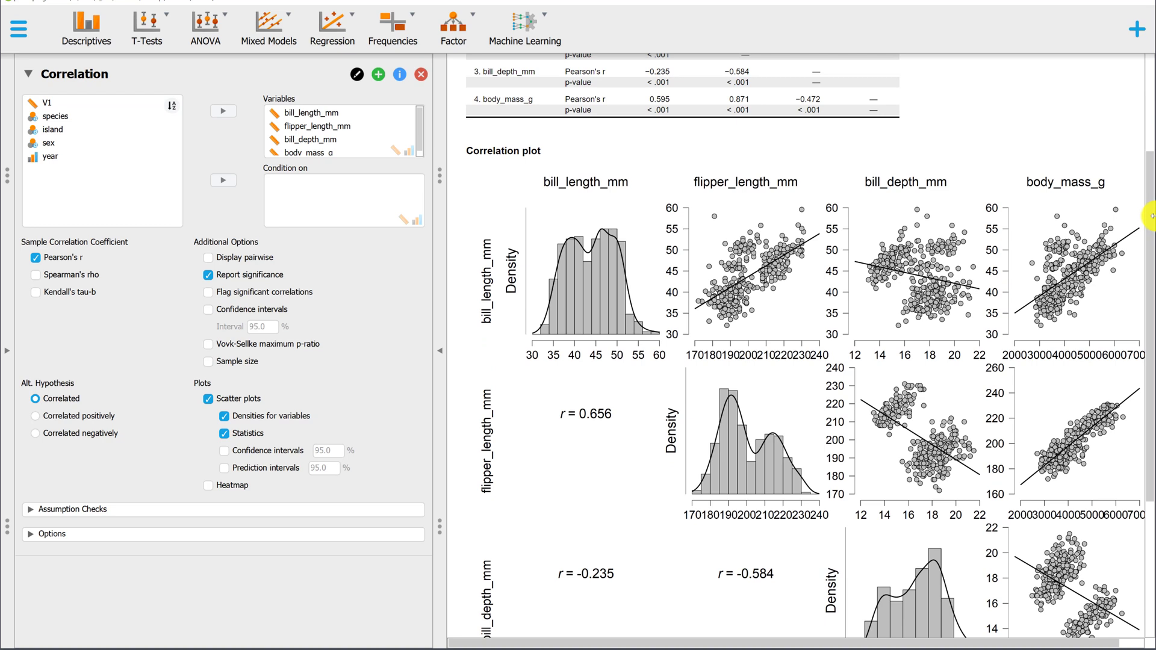